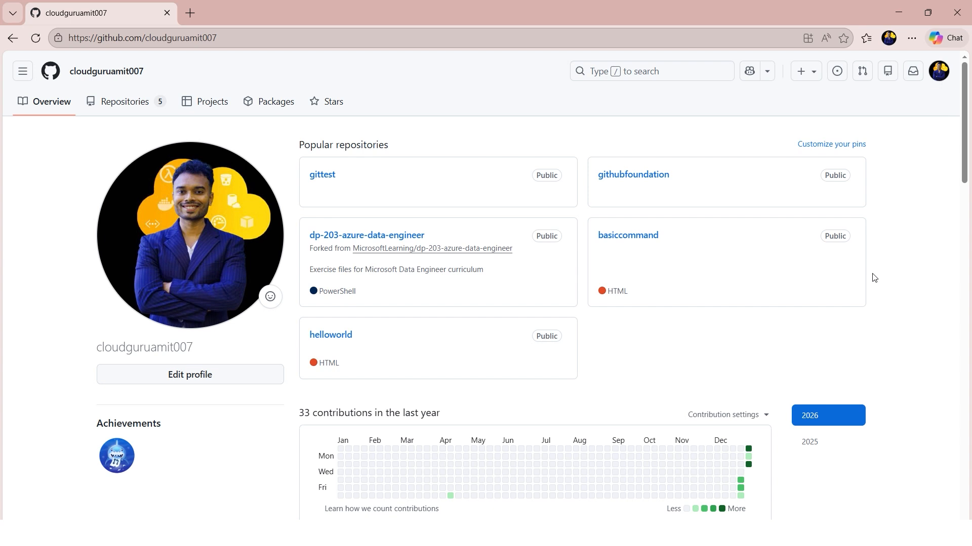
# - Open the githubfoundation repository, check its pull requests, and return to the repository's code
pyautogui.click(638, 181)
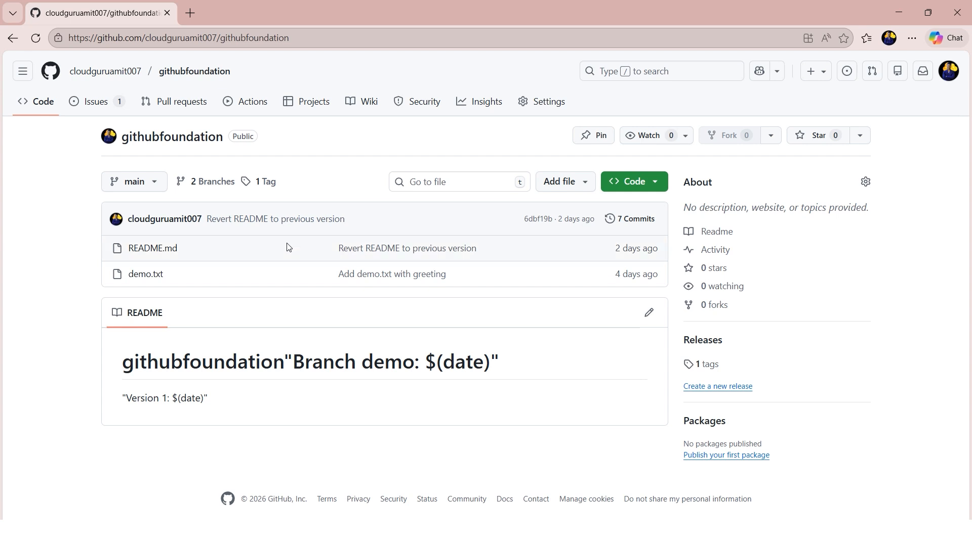
pyautogui.click(183, 106)
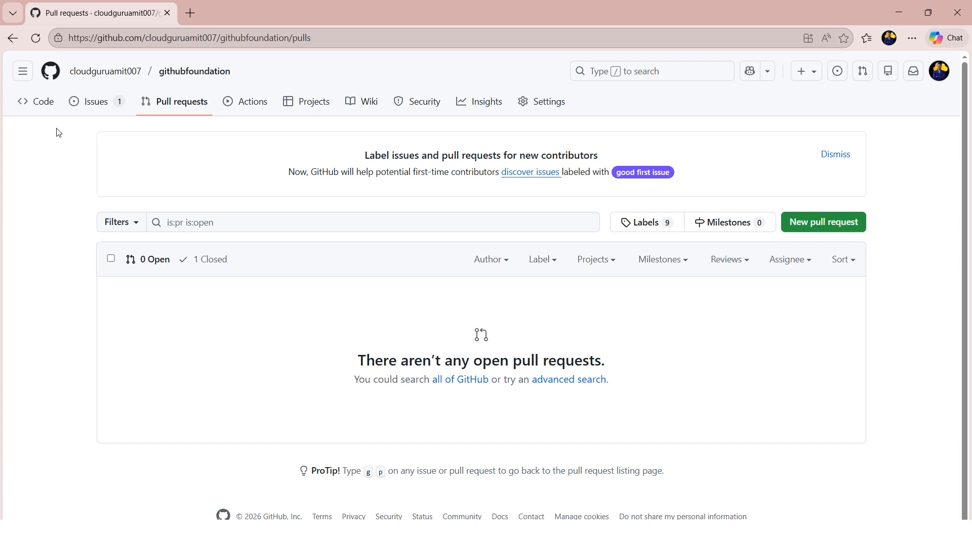
pyautogui.click(42, 110)
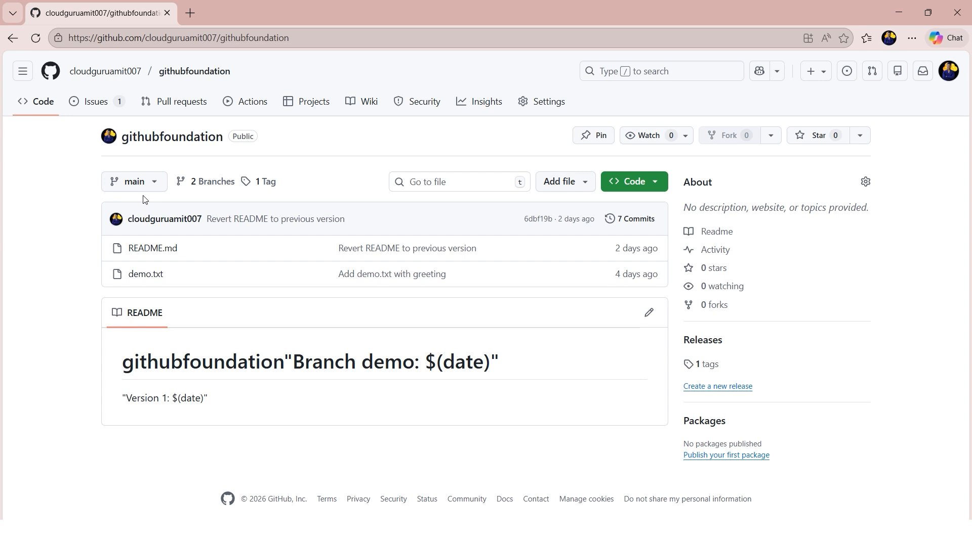
# - Create a branch named prtest from main in the githubfoundation repository
pyautogui.click(155, 184)
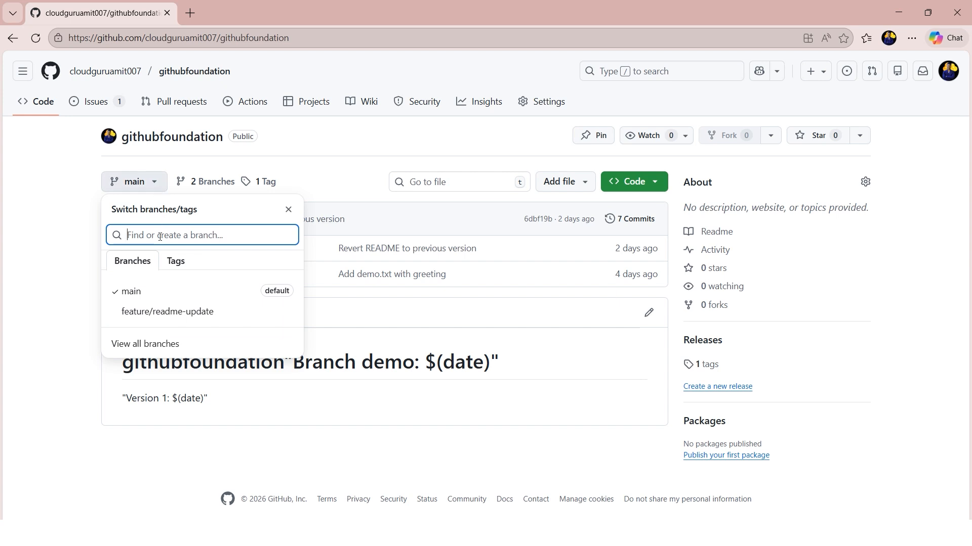
pyautogui.write('p')
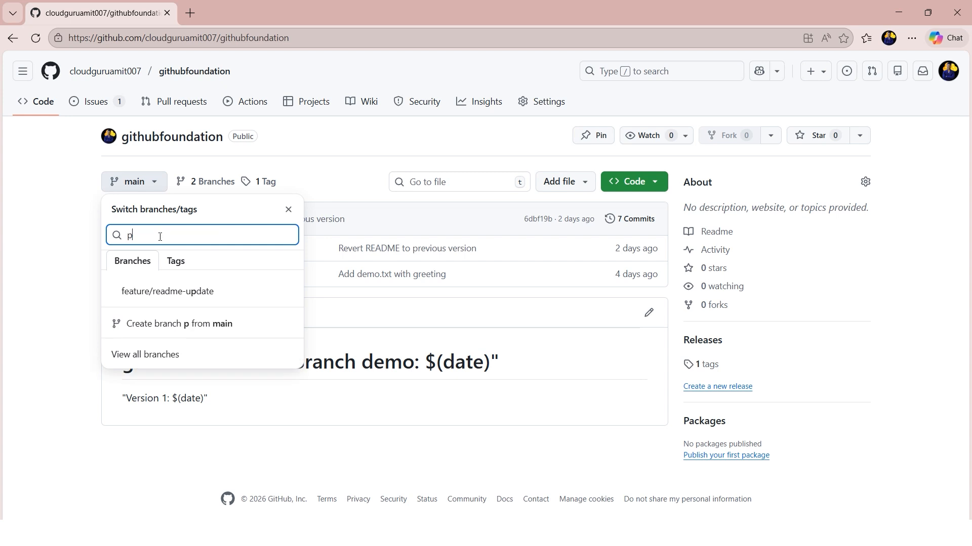
pyautogui.write('rtest')
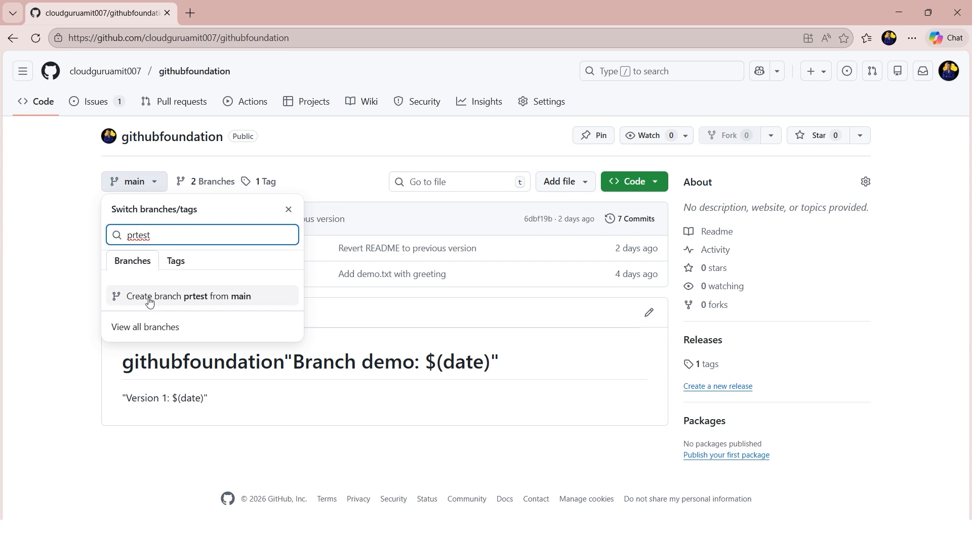
pyautogui.click(203, 300)
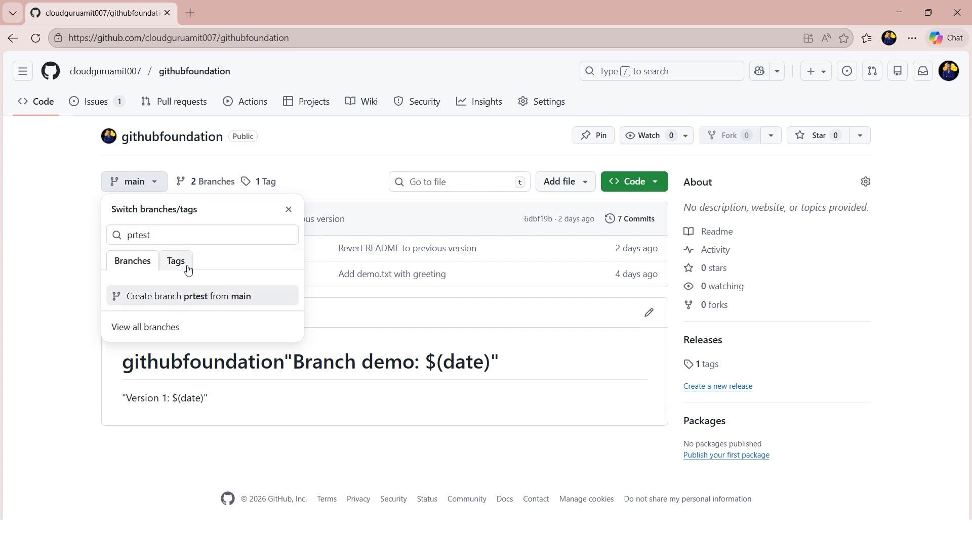
pyautogui.click(248, 299)
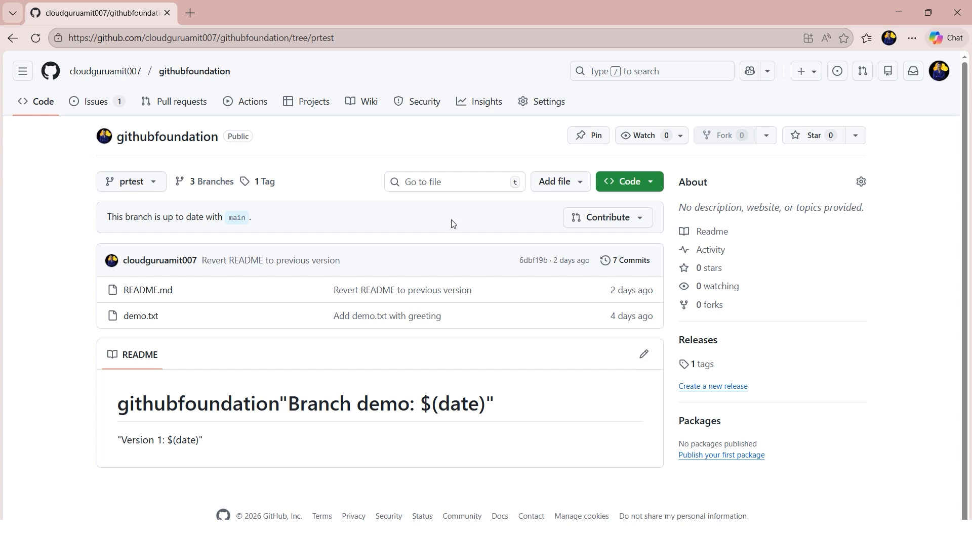
# - Start a new file named dummyprfile in the prtest branch
pyautogui.click(569, 190)
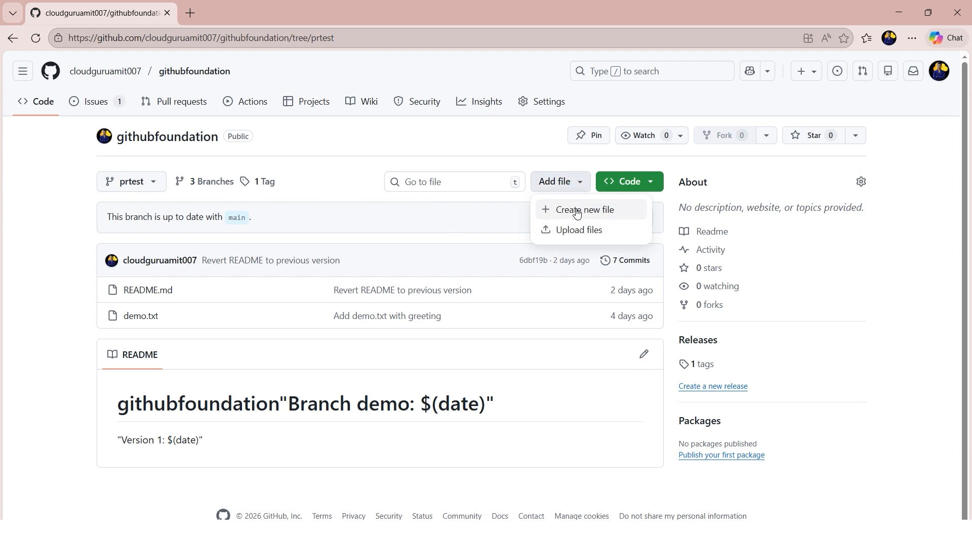
pyautogui.click(577, 216)
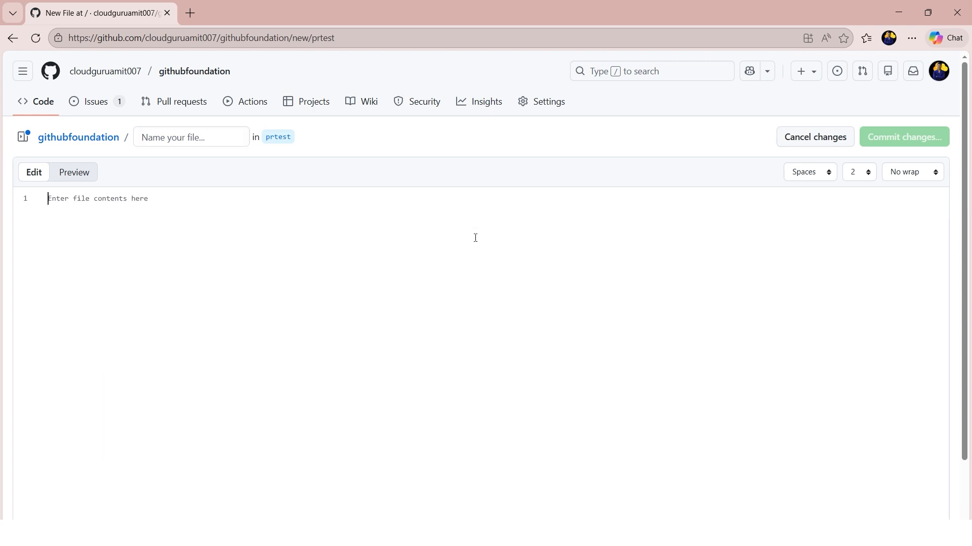
pyautogui.click(204, 135)
pyautogui.write('dumm')
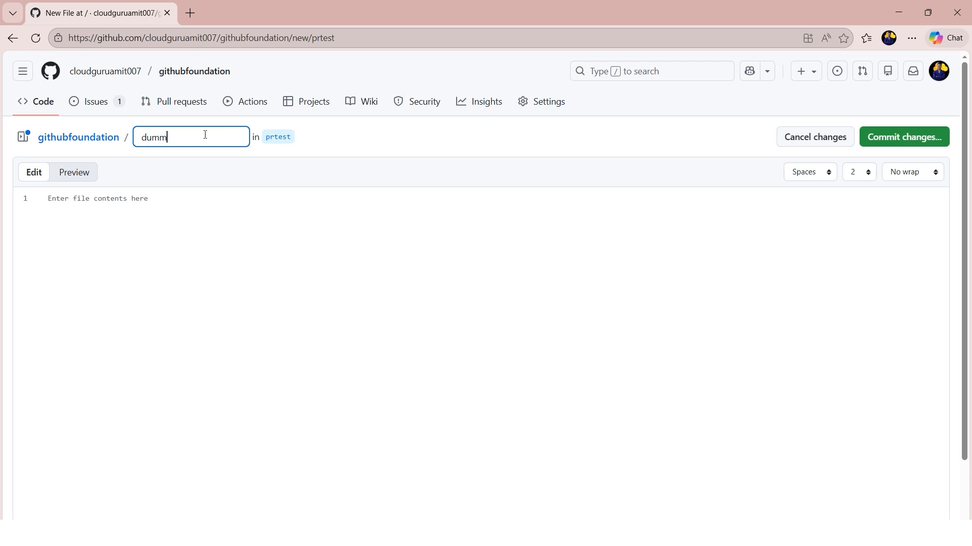
pyautogui.write('yprfile')
# - Enter "This is a dummy file for PR test for the first time." as the contents of dummyprfile
pyautogui.click(211, 215)
pyautogui.write('This is a')
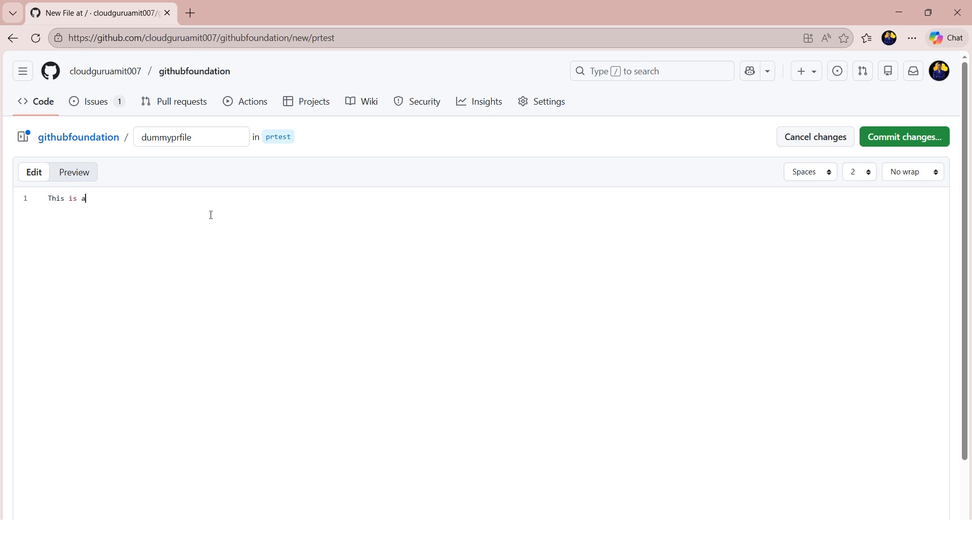
pyautogui.write(' dummy file for PR test for the first time.')
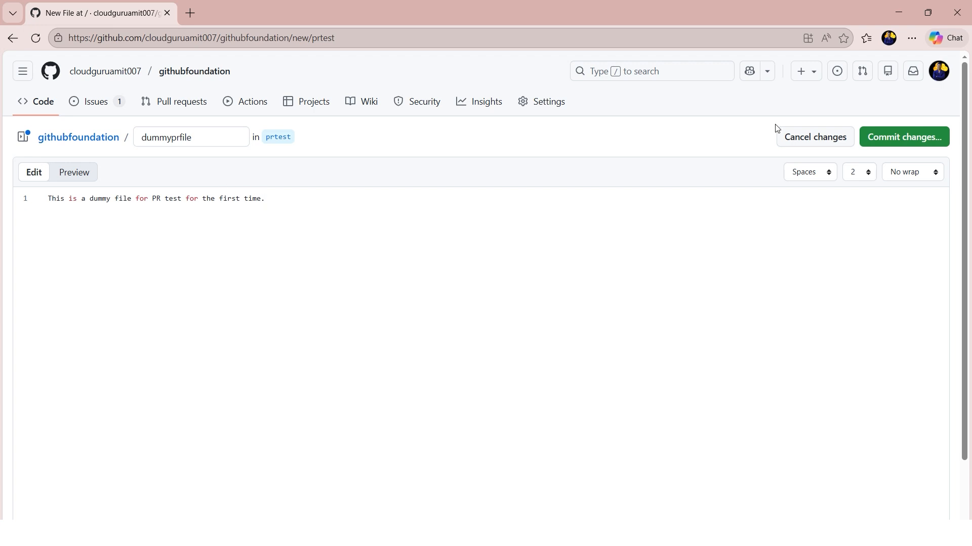
# - Commit dummyprfile directly to the prtest branch with the suggested message "Add dummy file for PR test" and no extended description
pyautogui.click(896, 144)
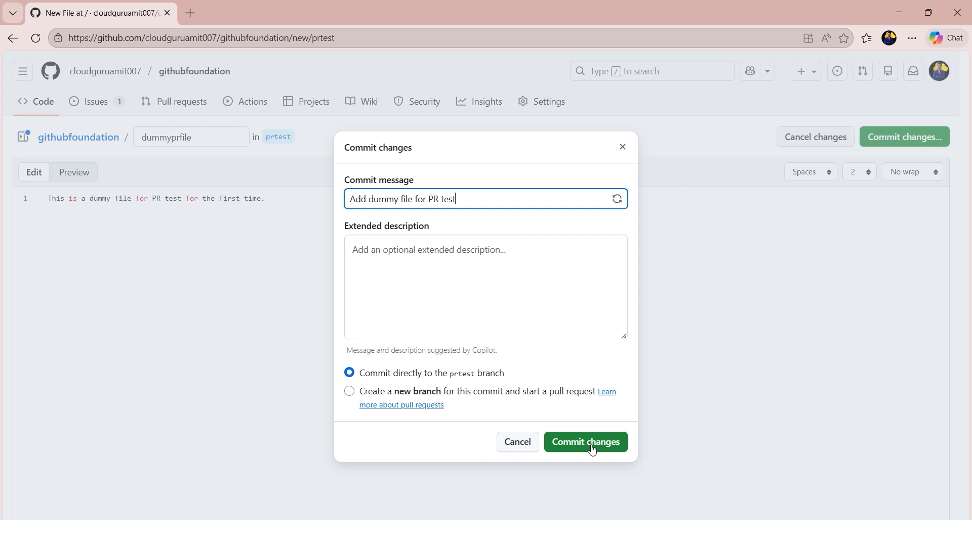
pyautogui.click(491, 294)
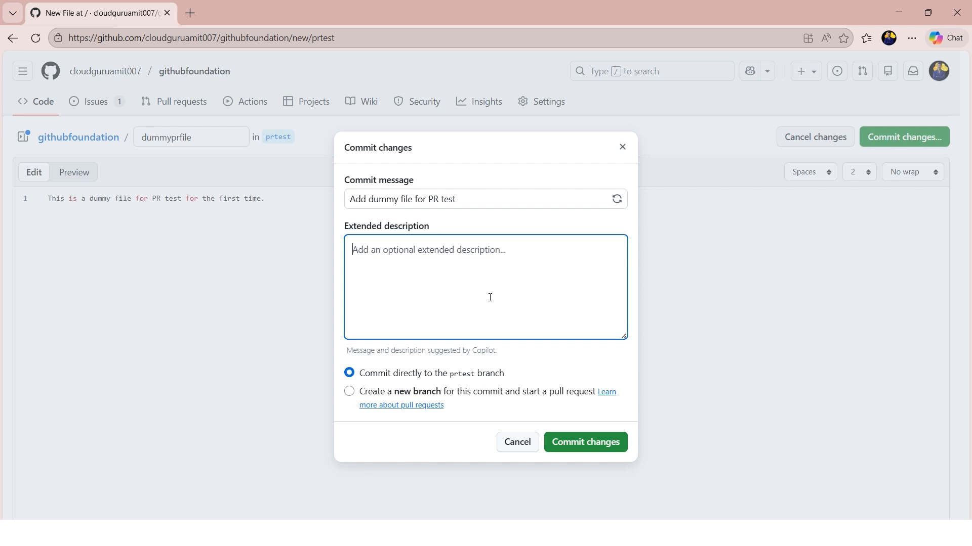
pyautogui.click(586, 451)
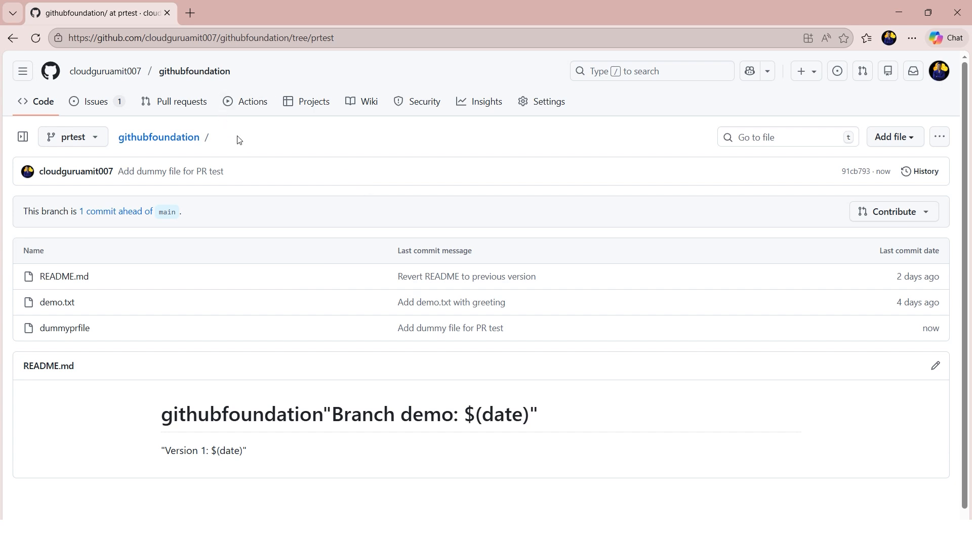
# - Start a pull request from prtest into main with the description "This is a dummy file to demo PR"
pyautogui.click(187, 107)
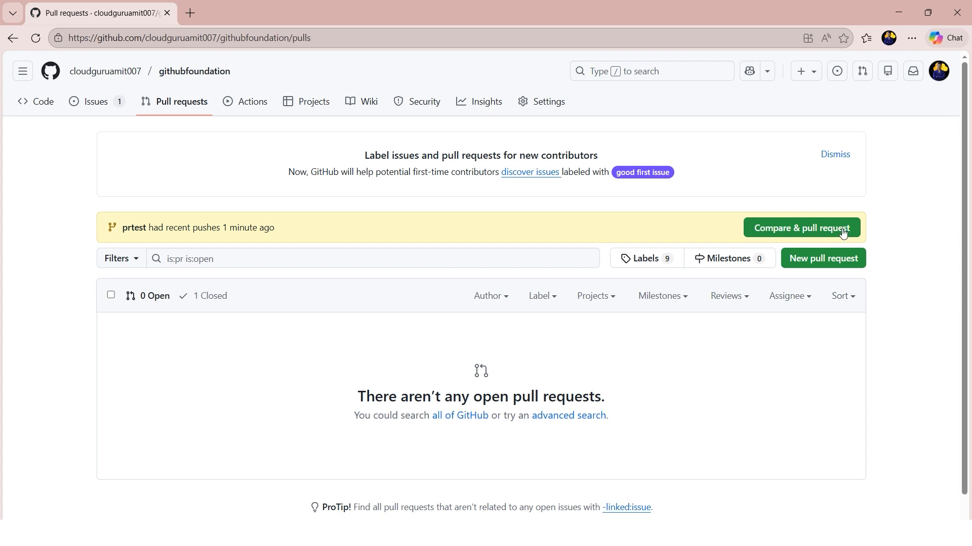
pyautogui.click(805, 234)
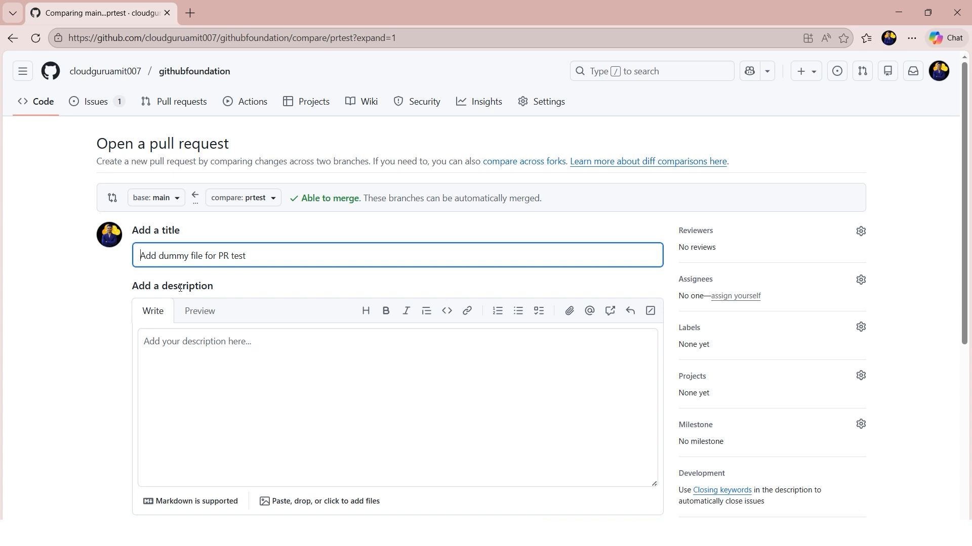
pyautogui.click(255, 361)
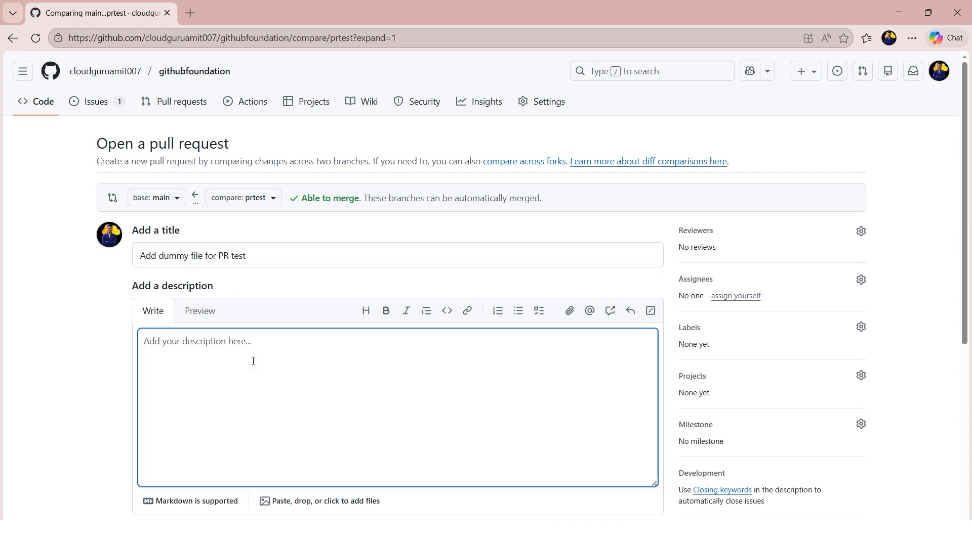
pyautogui.write('This is a dummy file to demo ')
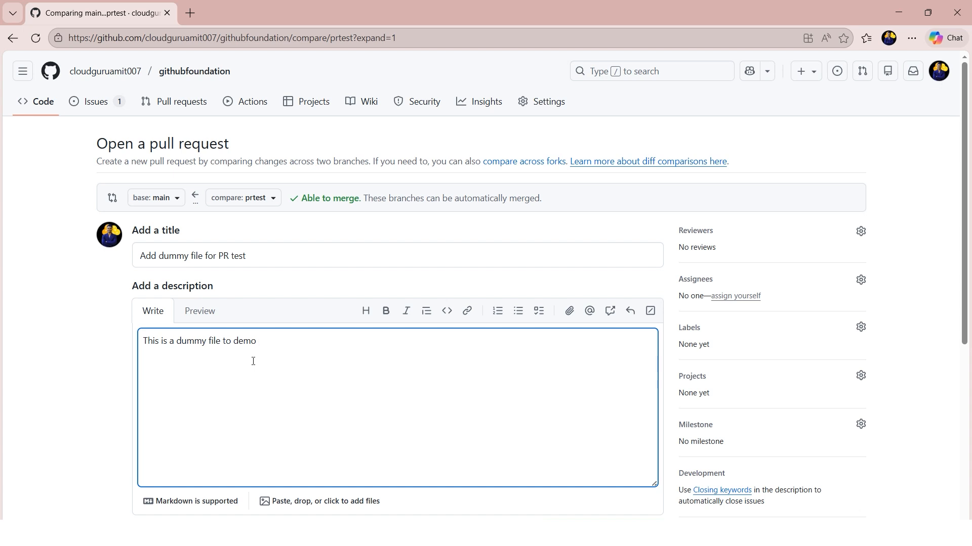
pyautogui.write('PR')
# - Assign the pull request to yourself and look at the available reviewers without requesting any
pyautogui.click(738, 299)
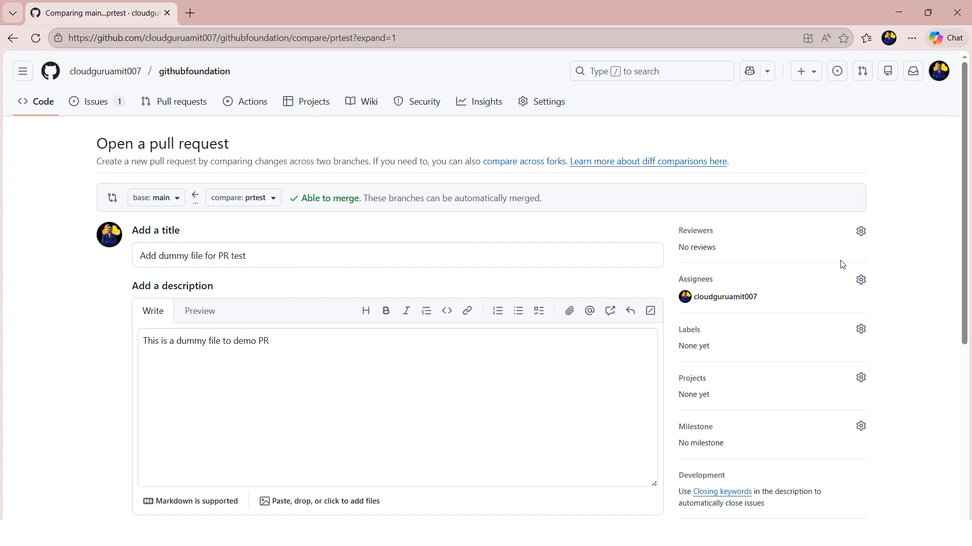
pyautogui.click(861, 232)
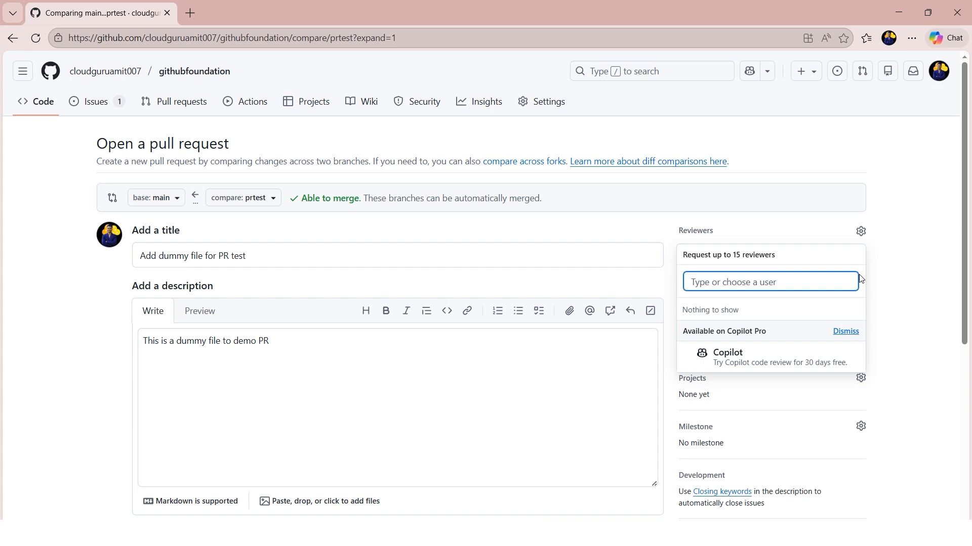
pyautogui.click(918, 266)
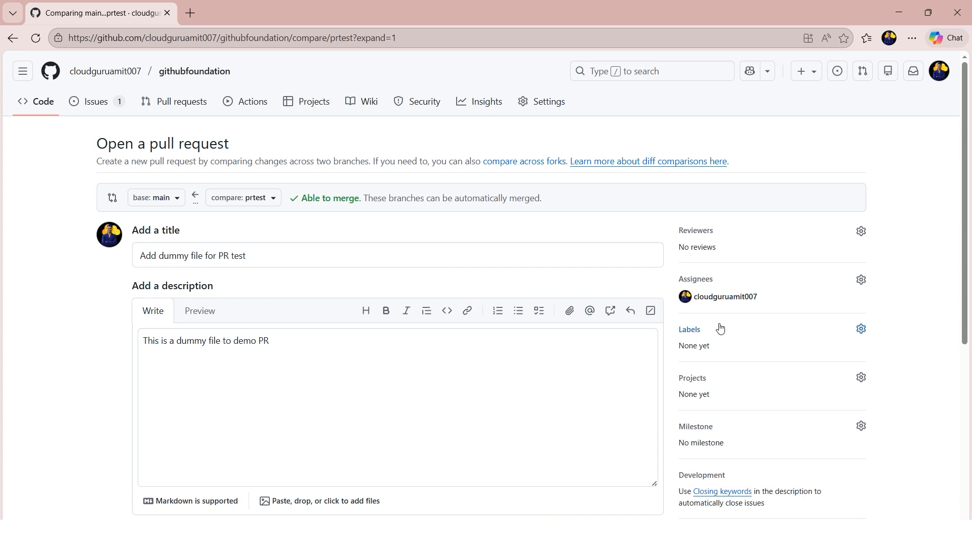
# - Apply the "good first issue" label to the pull request and create it
pyautogui.click(859, 329)
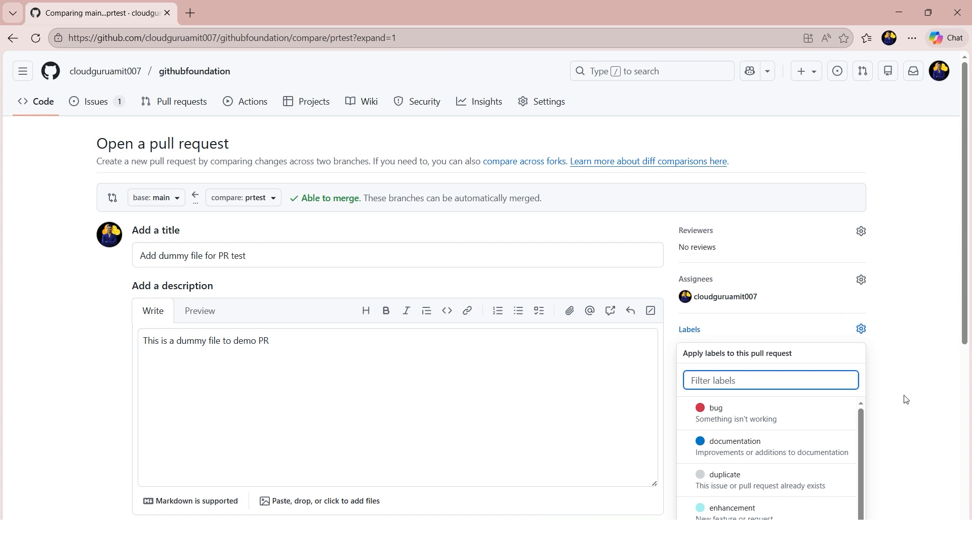
pyautogui.scroll(-3, 903, 396)
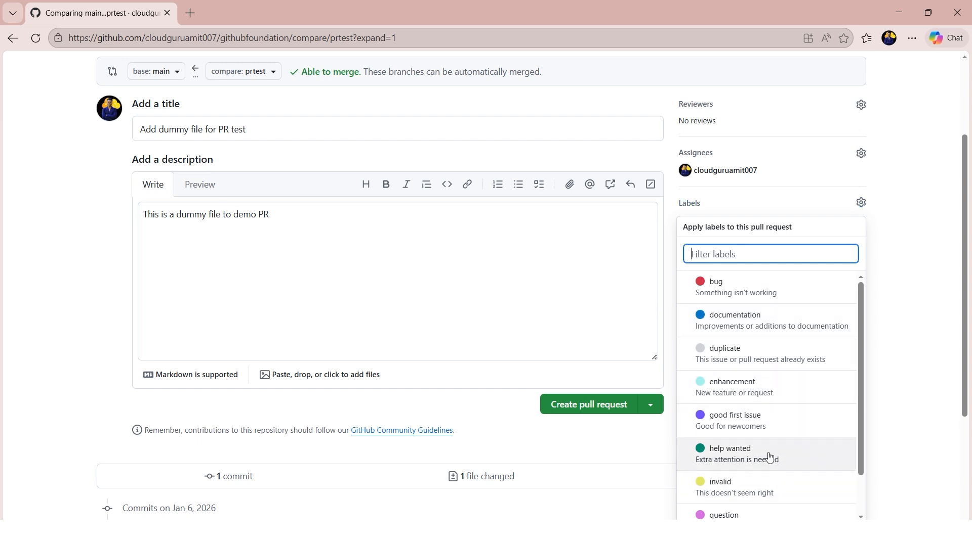
pyautogui.scroll(-1, 769, 457)
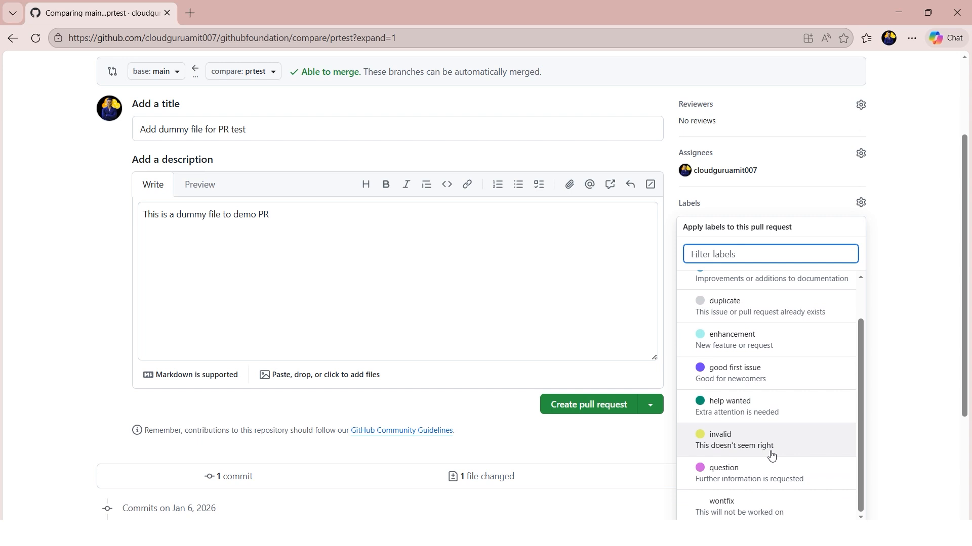
pyautogui.scroll(1, 769, 454)
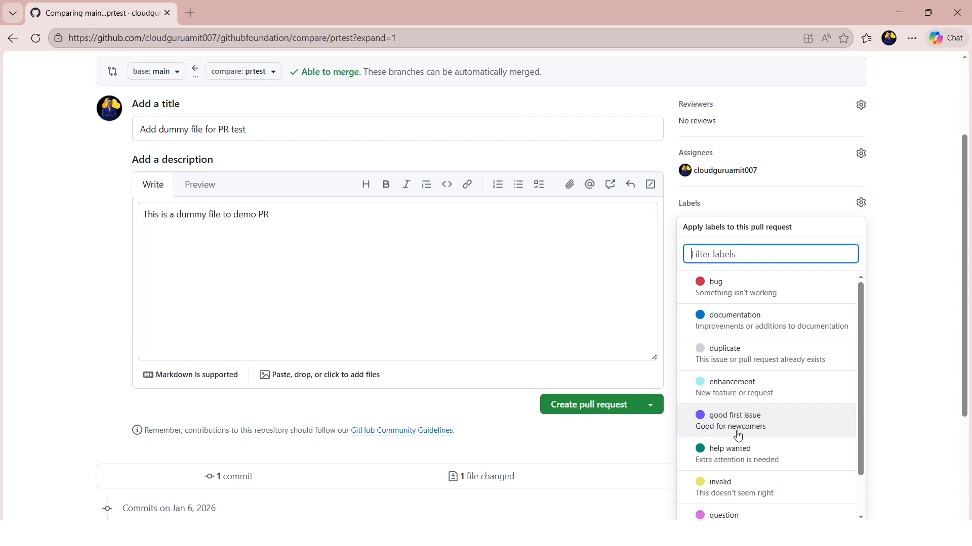
pyautogui.click(782, 436)
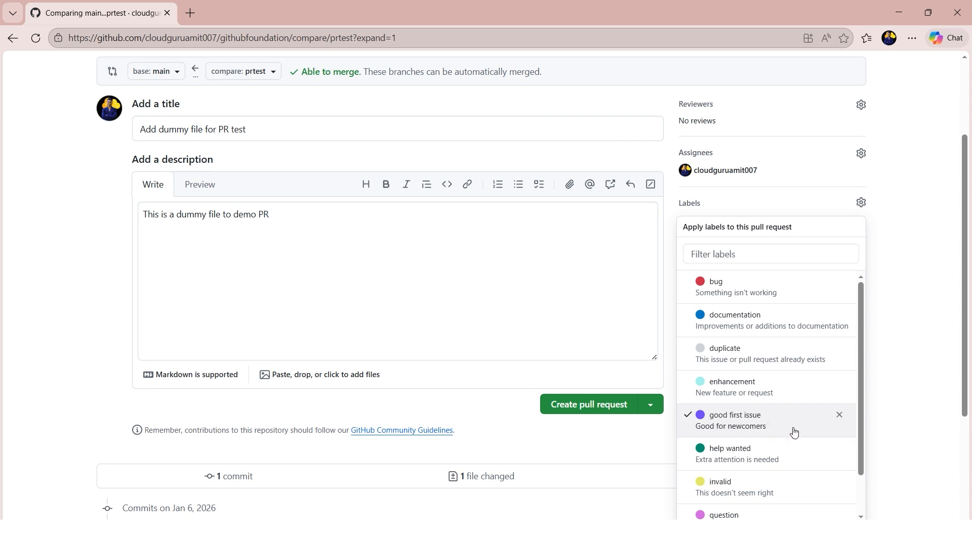
pyautogui.click(896, 298)
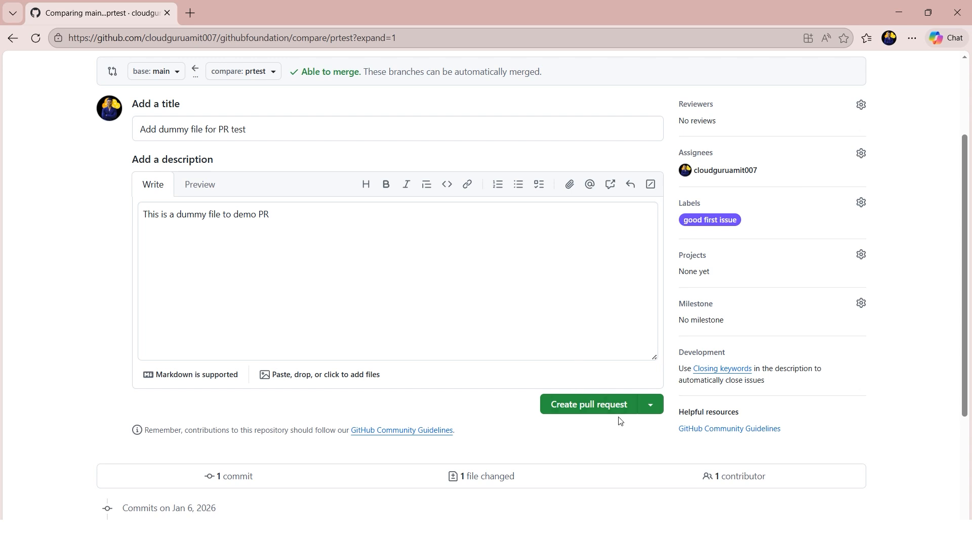
pyautogui.click(602, 406)
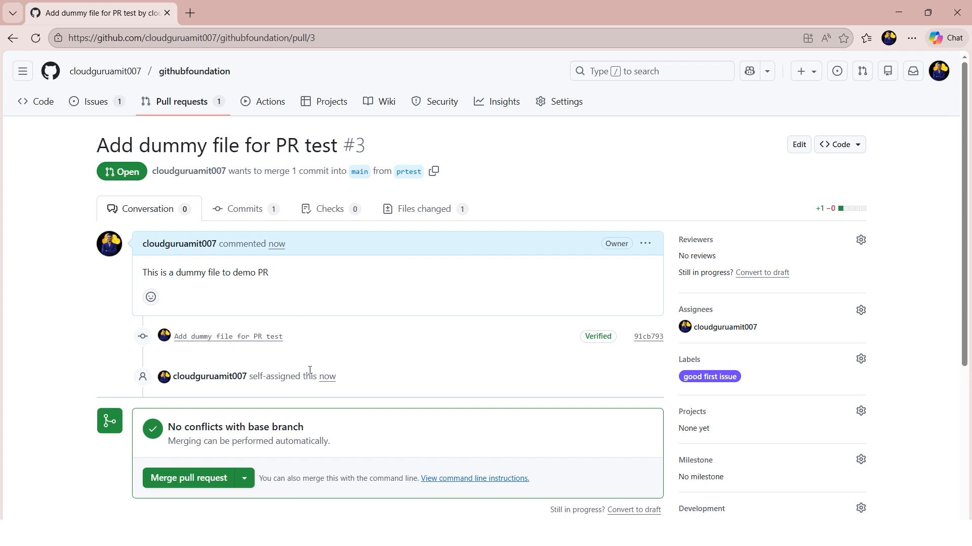
# - Review the pull request's changed file and submit a Comment review saying "Verified, looks good."
pyautogui.moveTo(322, 379)
pyautogui.scroll(-1, 400, 378)
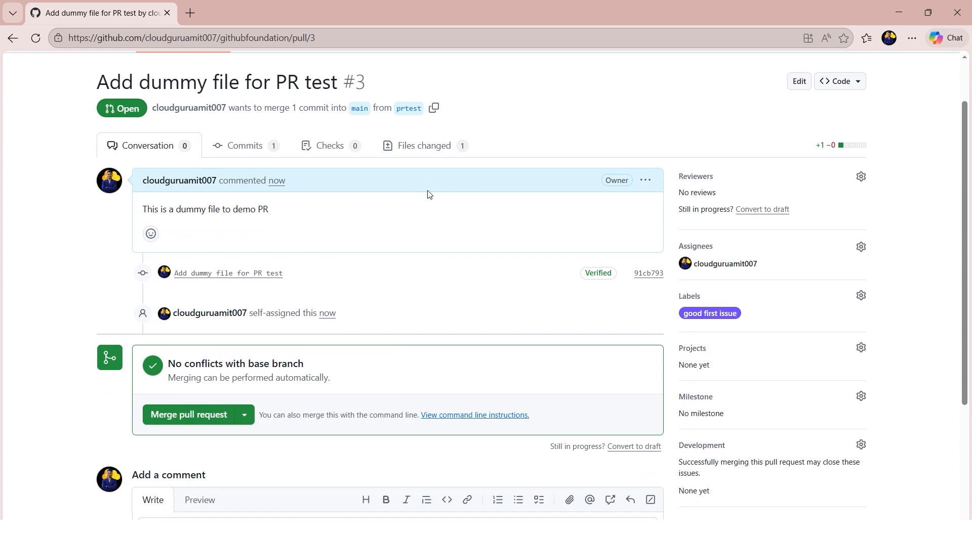
pyautogui.click(426, 153)
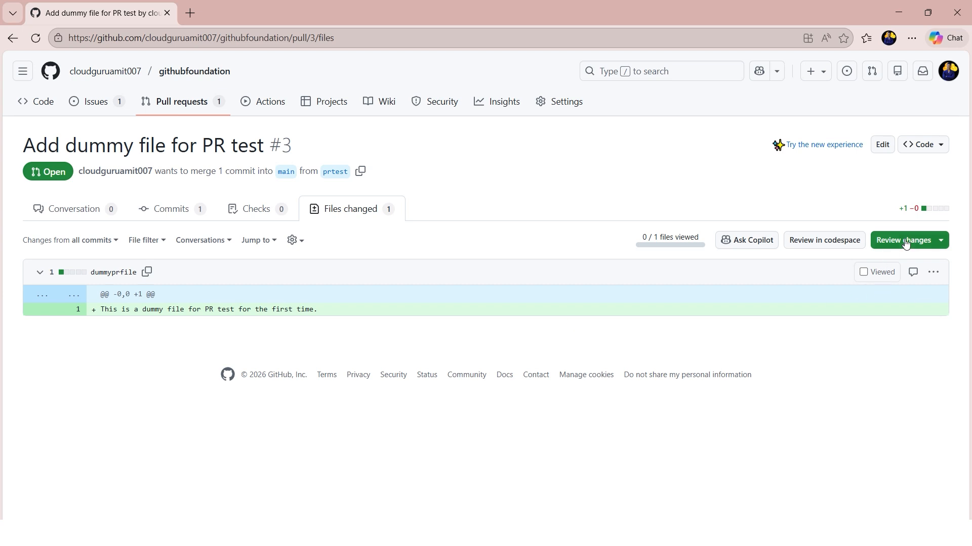
pyautogui.click(929, 246)
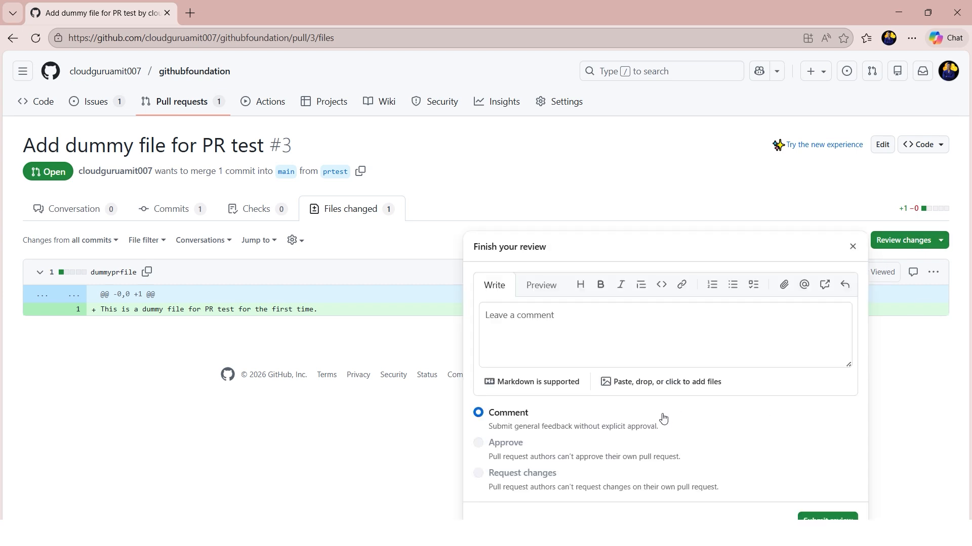
pyautogui.click(578, 333)
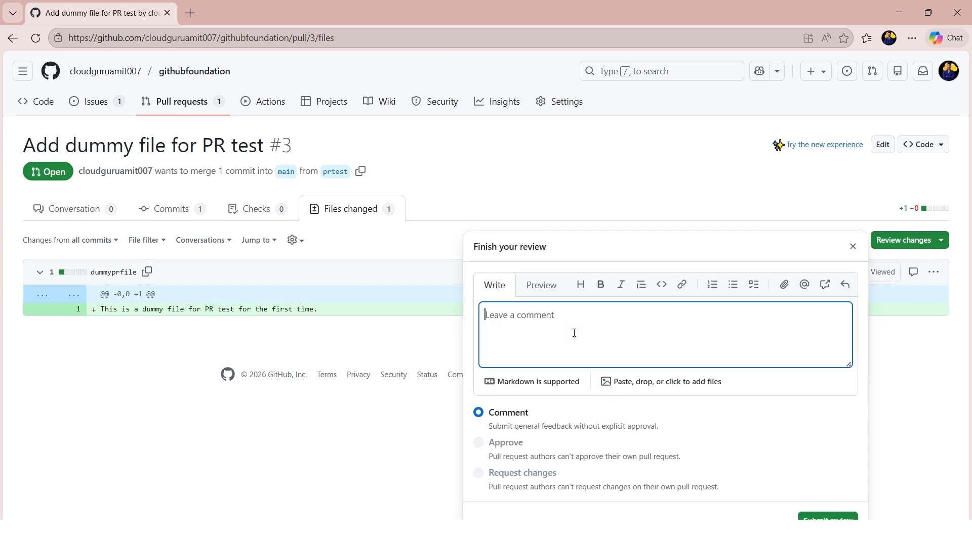
pyautogui.write('Verified, I')
pyautogui.write('ooks good.')
pyautogui.click(827, 518)
pyautogui.scroll(3, 613, 377)
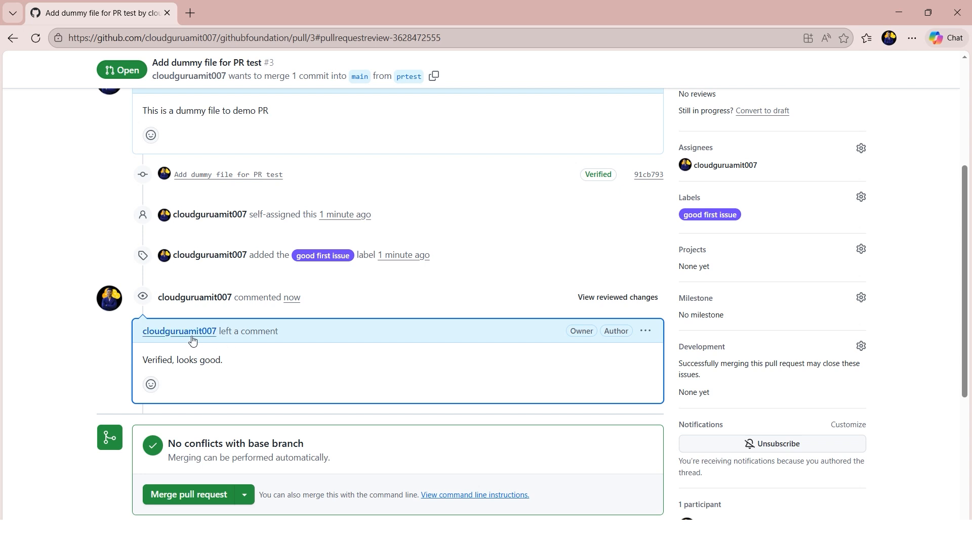
# - Add a thumbs-up reaction to the "Verified, looks good." review comment
pyautogui.click(150, 386)
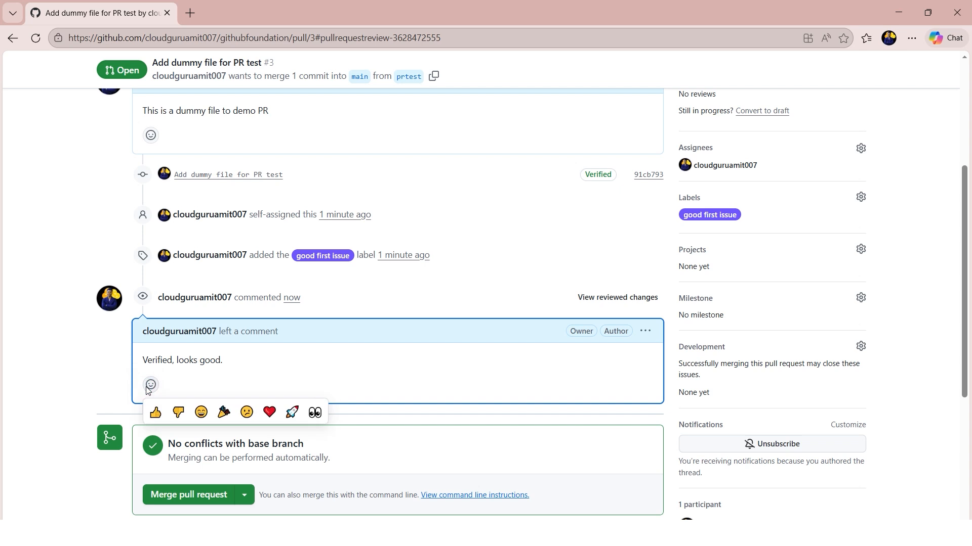
pyautogui.click(155, 420)
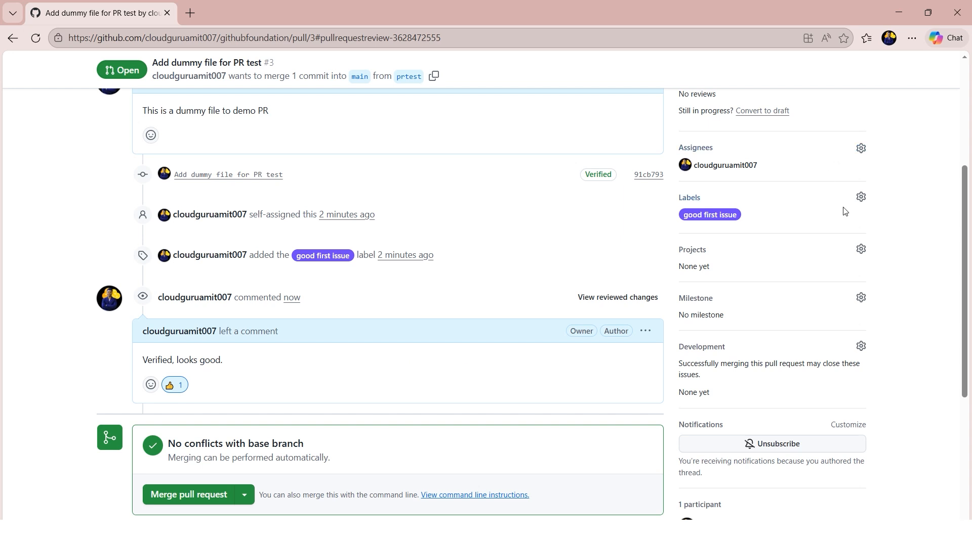
pyautogui.scroll(1, 844, 210)
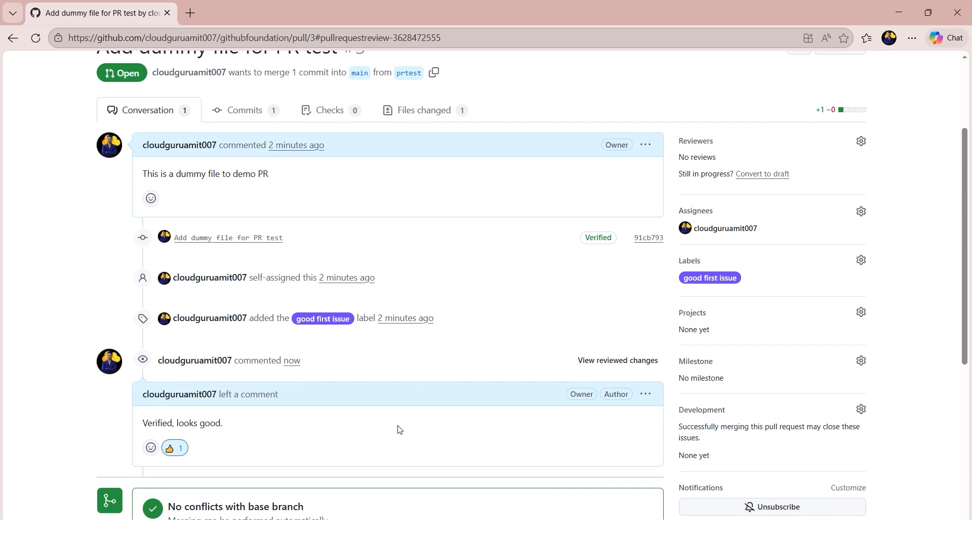
# - Merge the pull request into main using the "Create a merge commit" method, keeping the default commit message and description
pyautogui.scroll(-1, 398, 430)
pyautogui.scroll(-1, 398, 431)
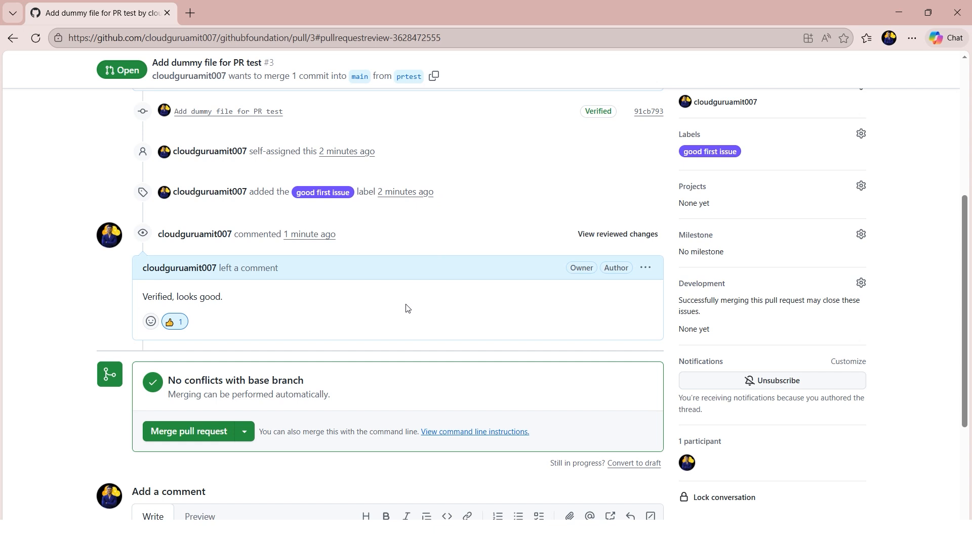
pyautogui.click(250, 438)
pyautogui.scroll(-1, 309, 390)
pyautogui.scroll(-1, 306, 392)
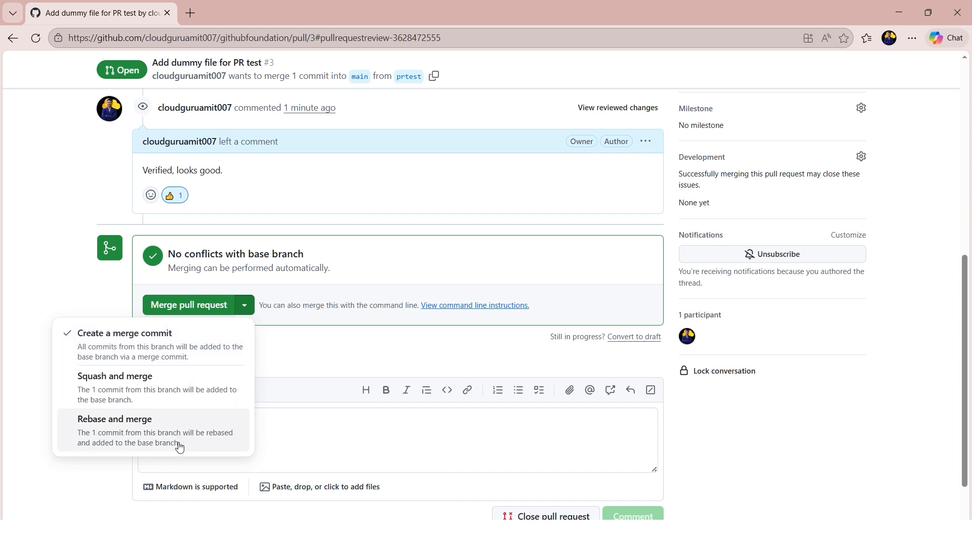
pyautogui.click(184, 352)
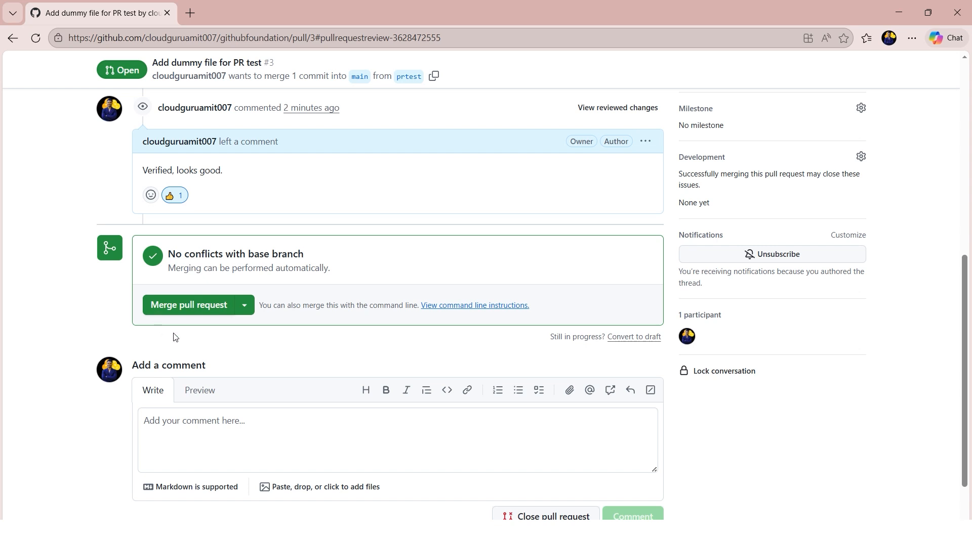
pyautogui.click(188, 307)
pyautogui.click(208, 333)
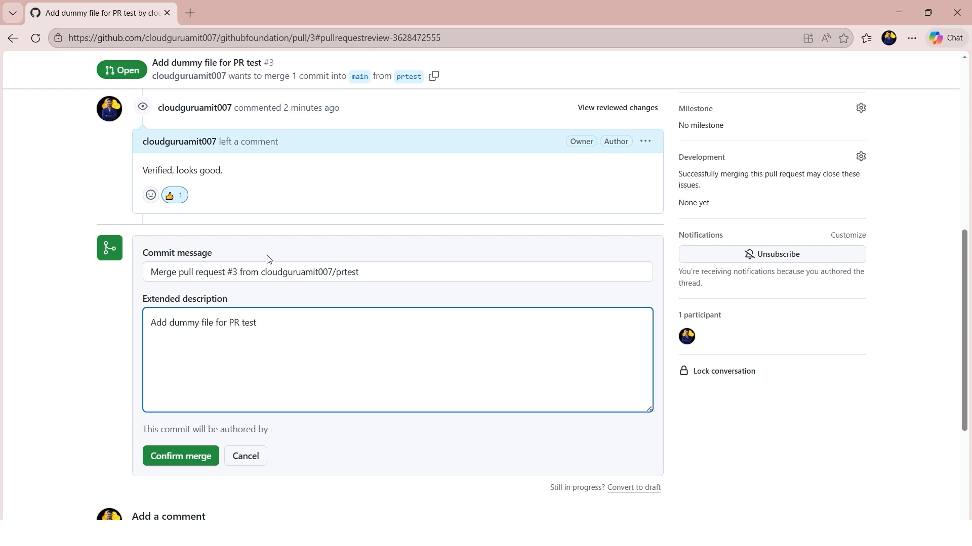
pyautogui.click(168, 464)
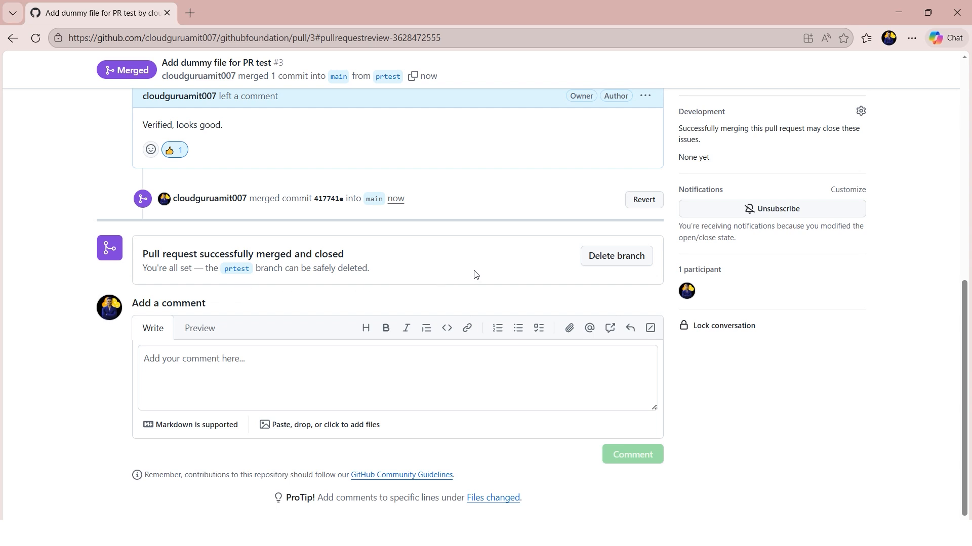
# - Delete the merged prtest branch and look over the pull request's timeline
pyautogui.click(608, 260)
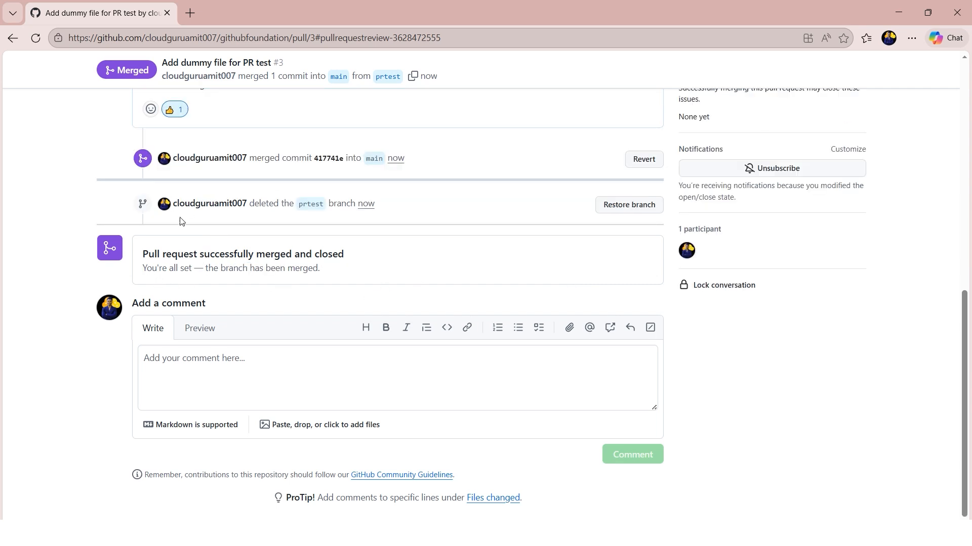
pyautogui.moveTo(296, 214); pyautogui.dragTo(397, 217)
pyautogui.click(489, 221)
pyautogui.scroll(15, 502, 294)
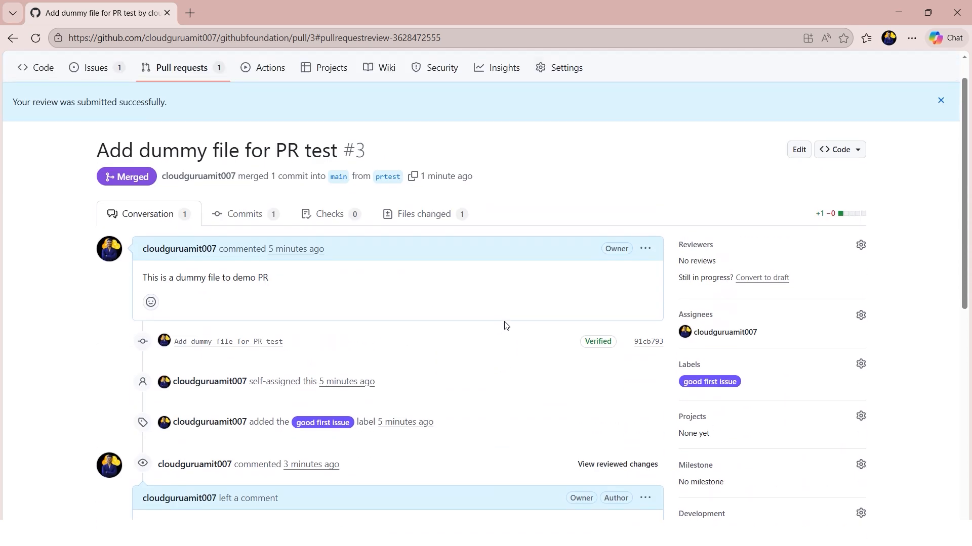
pyautogui.scroll(1, 504, 324)
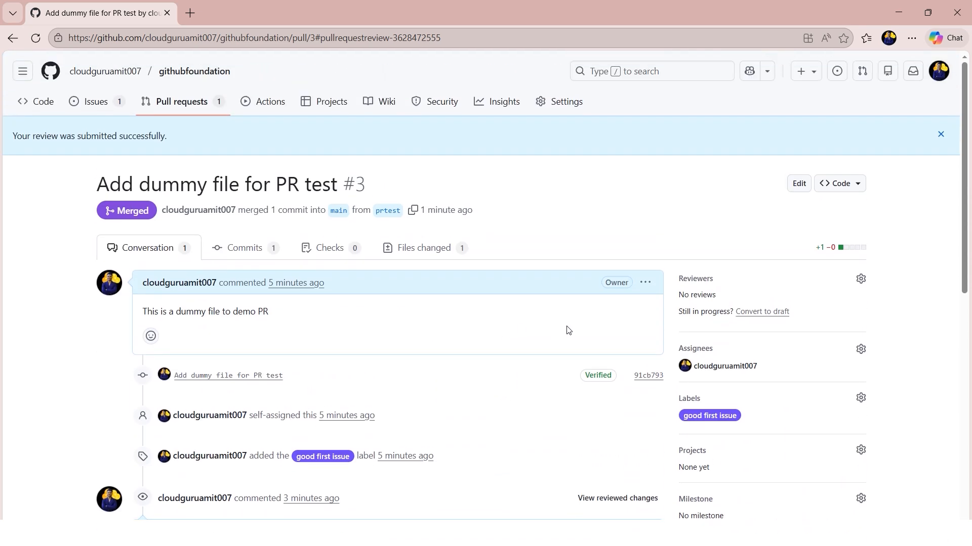